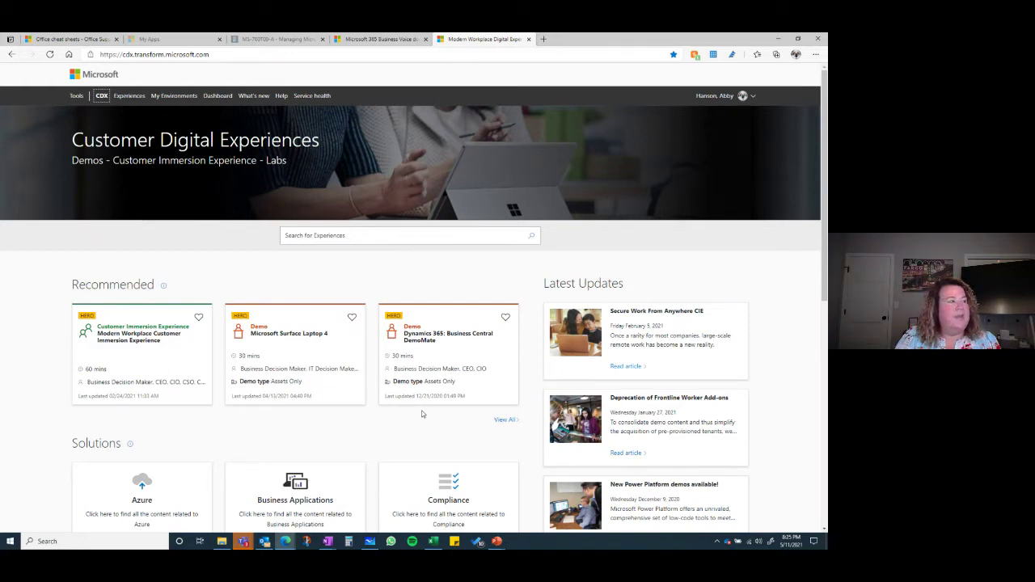
# Open My Environments and view the credentials of the M365 Business With Voice(US) tenant
pyautogui.click(173, 98)
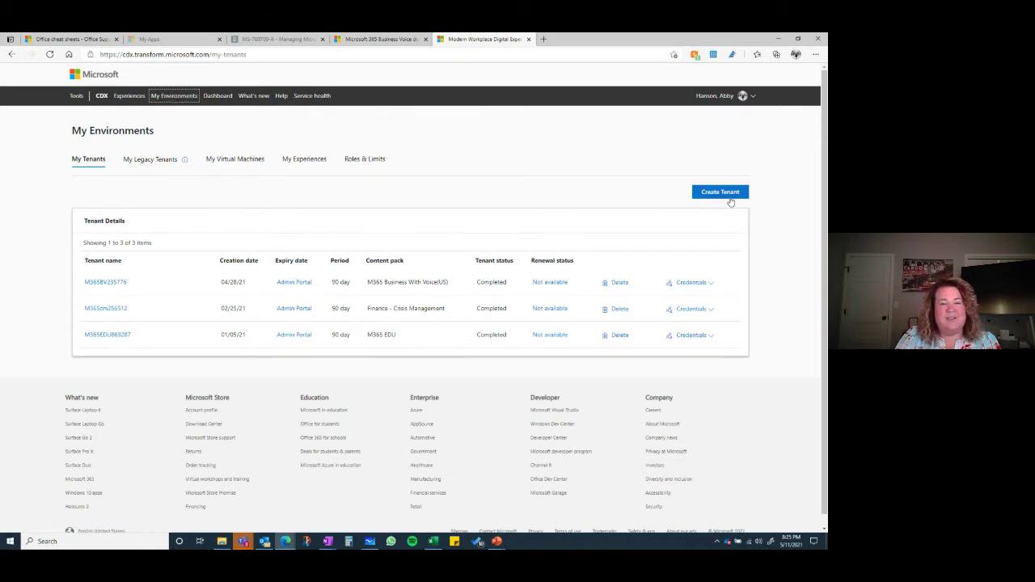
pyautogui.click(711, 285)
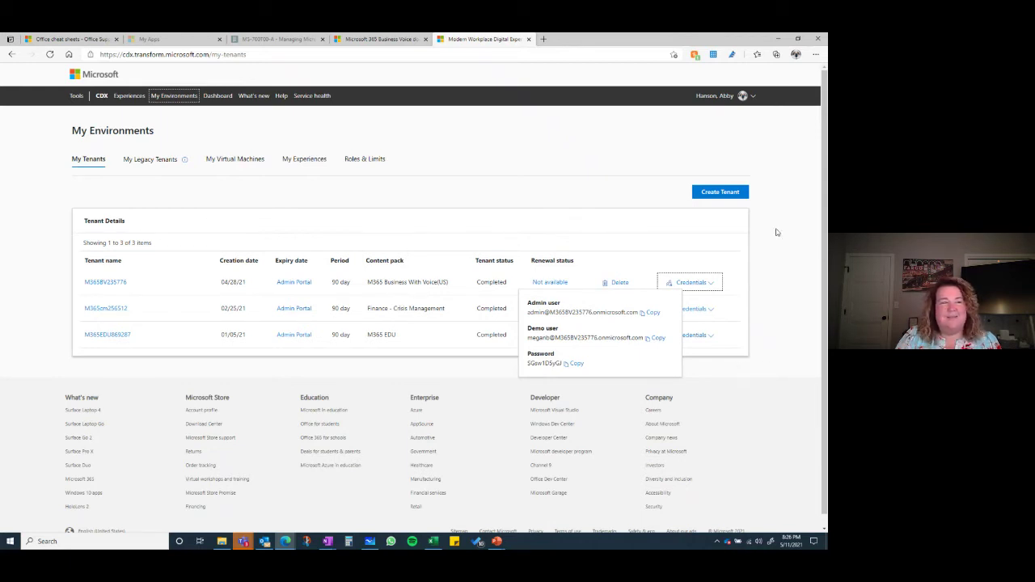
pyautogui.click(746, 368)
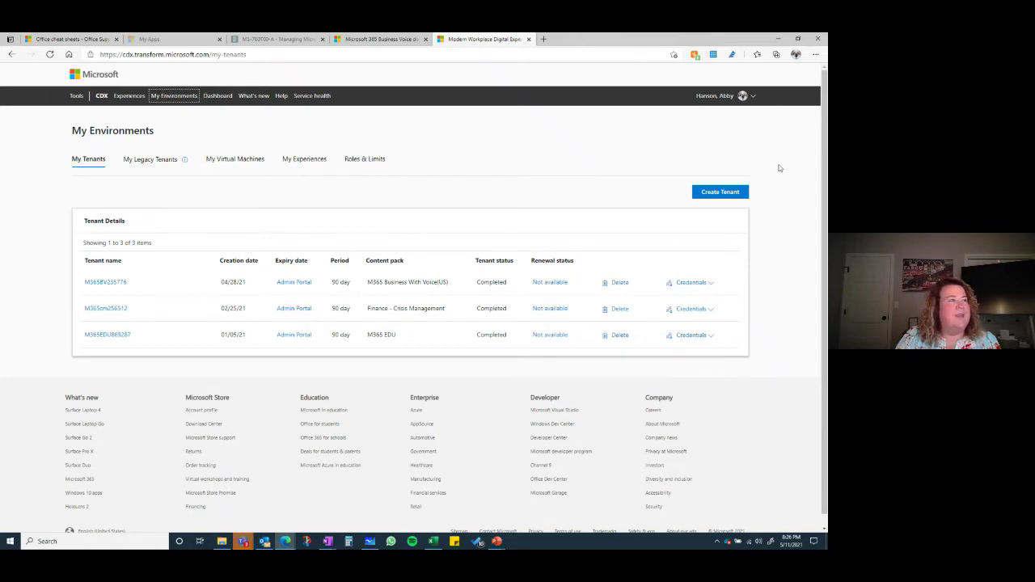
# Open transform.microsoft.com in a new browser tab to reach the partner Tools page
pyautogui.click(368, 39)
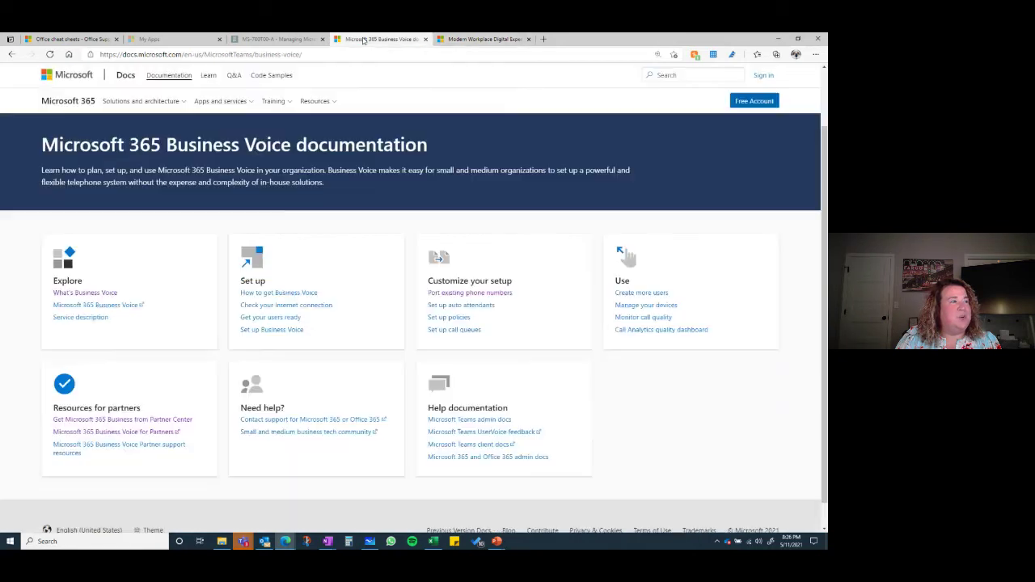
pyautogui.click(543, 39)
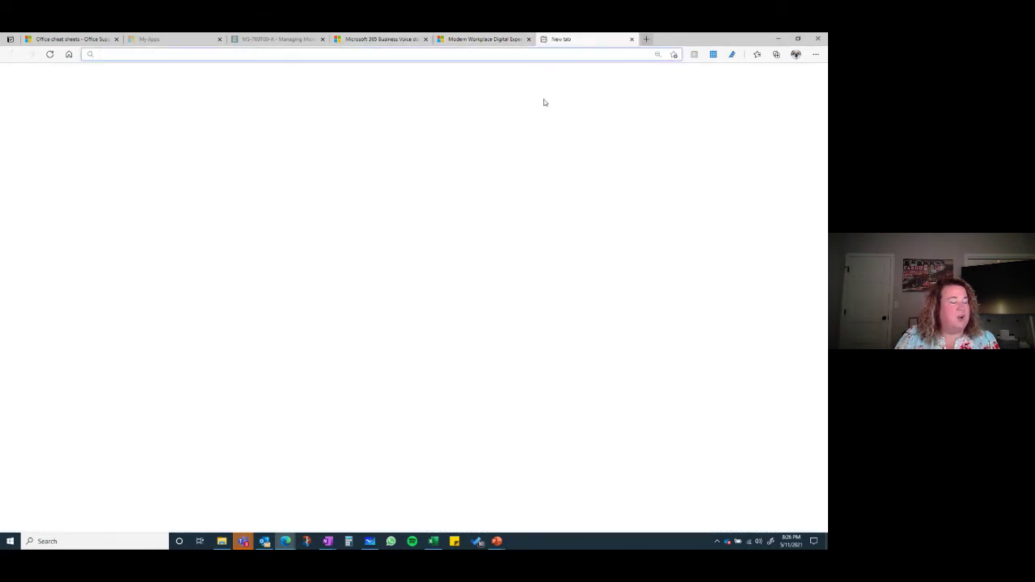
pyautogui.write('transform.microsoft.com')
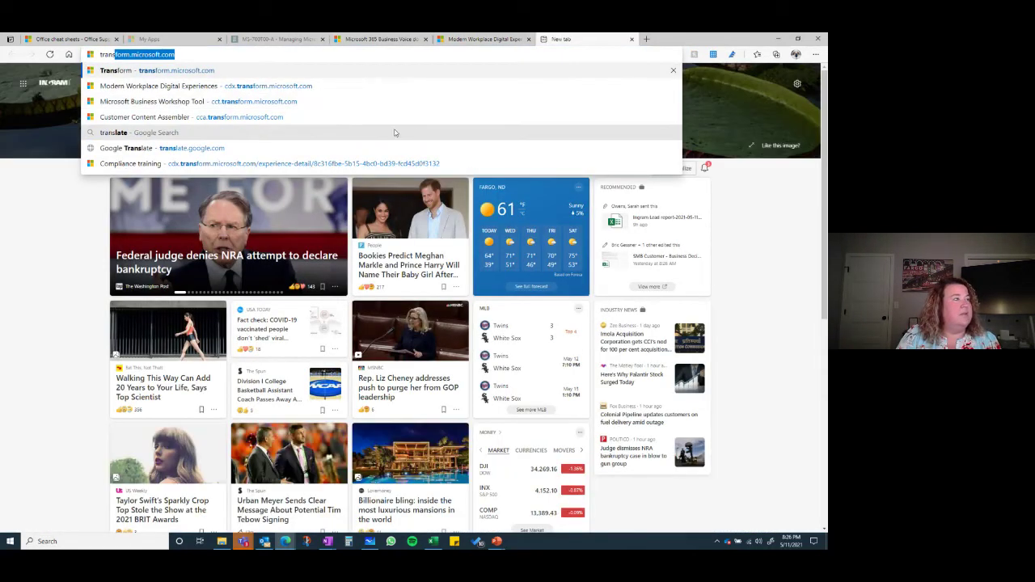
pyautogui.click(329, 75)
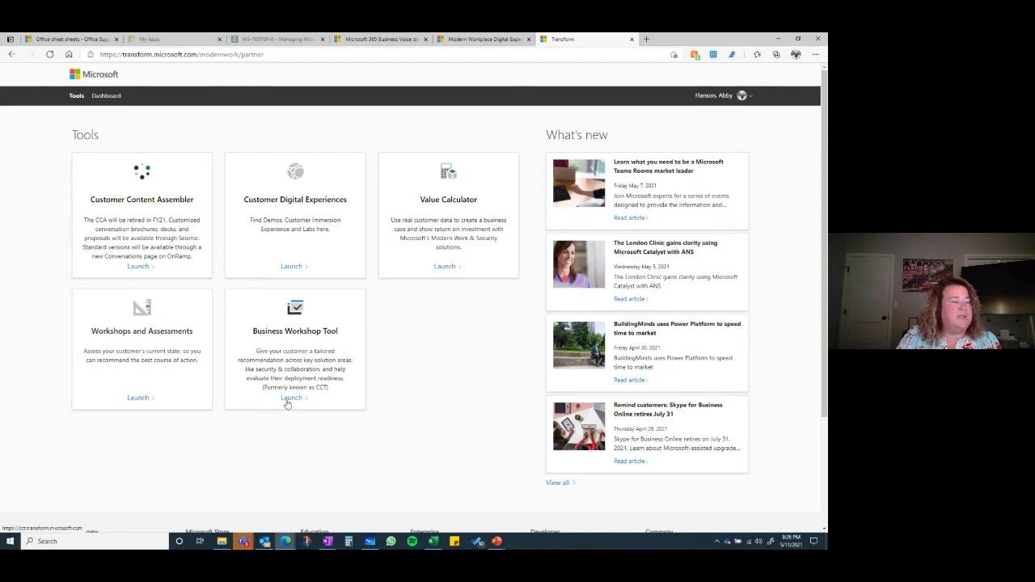
# Launch the Business Workshop Tool and start a new session from its home page
pyautogui.click(287, 402)
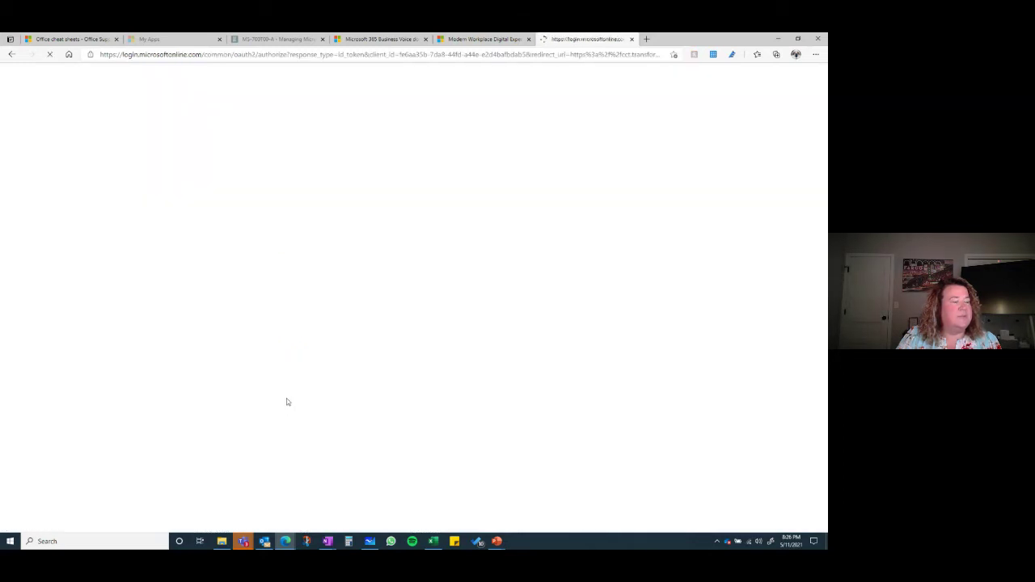
pyautogui.click(253, 54)
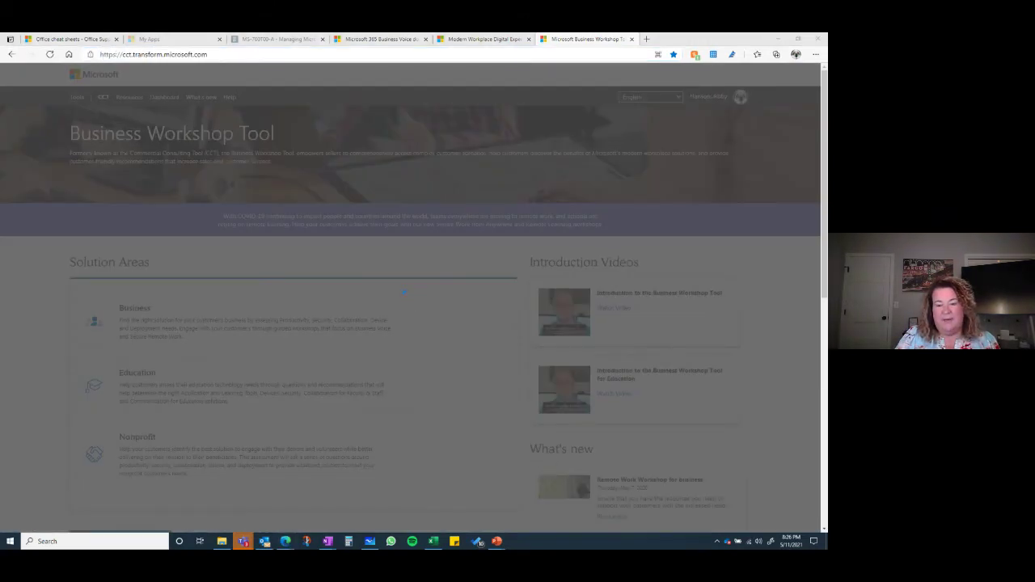
pyautogui.scroll(-3, 164, 347)
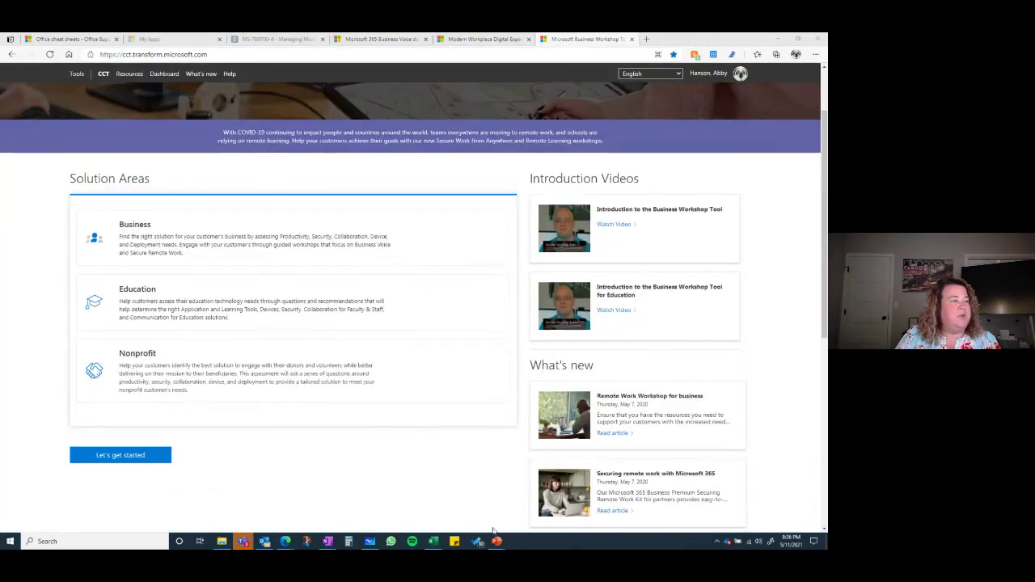
pyautogui.click(115, 330)
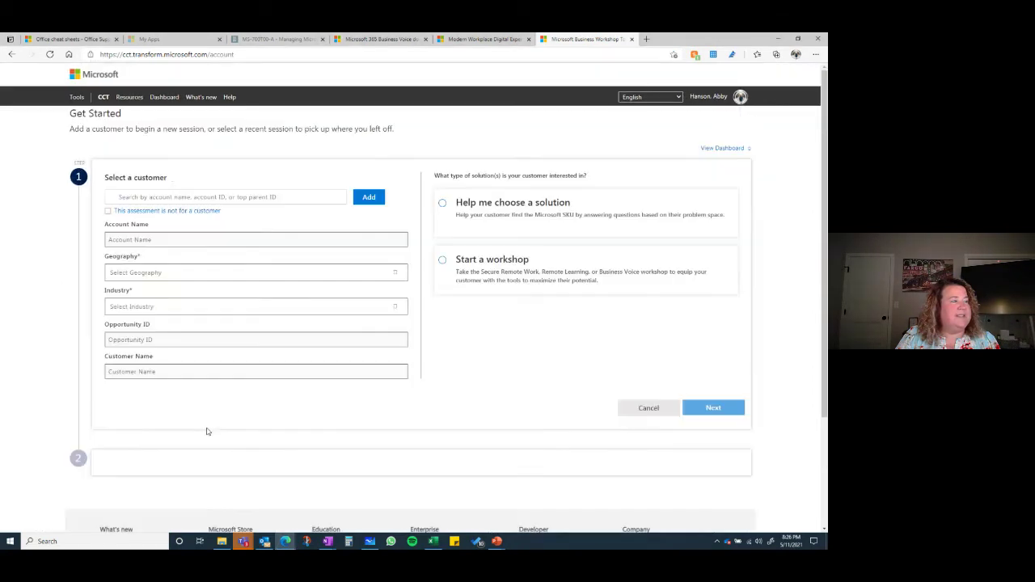
# Mark the assessment as not for a customer and set the geography to Australia
pyautogui.click(107, 211)
pyautogui.click(182, 275)
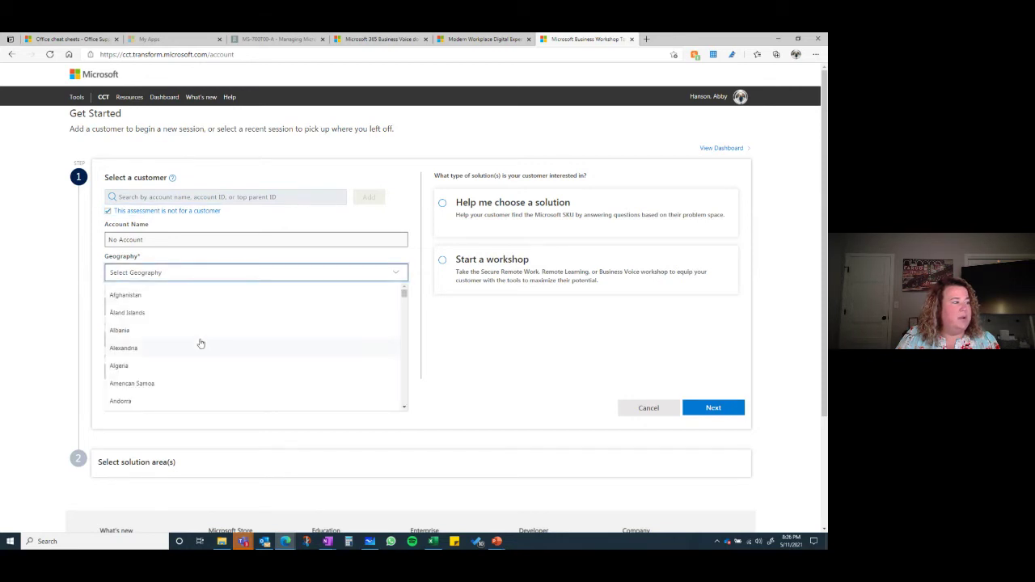
pyautogui.scroll(-2, 199, 343)
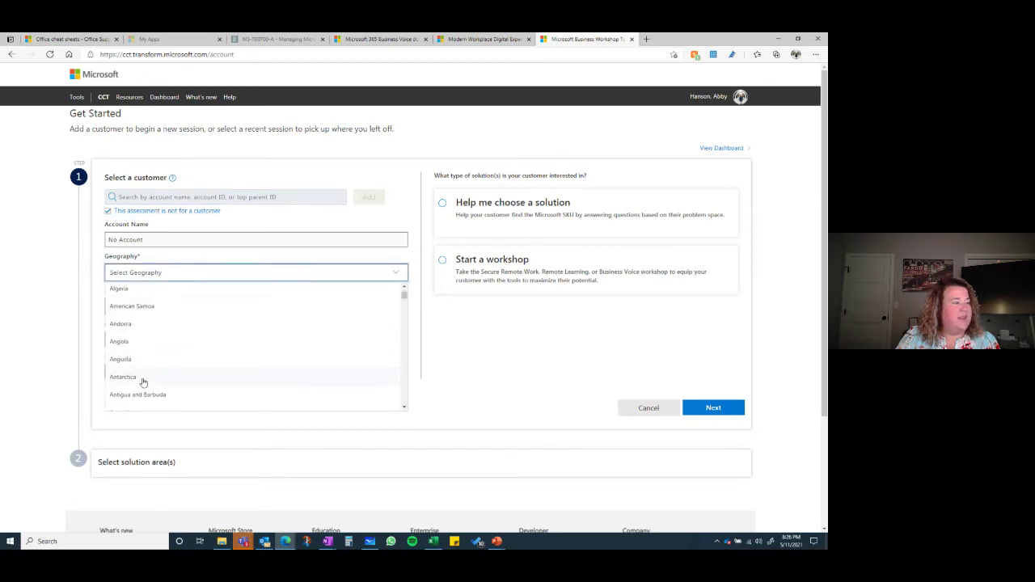
pyautogui.scroll(-2, 142, 380)
pyautogui.scroll(-1, 142, 382)
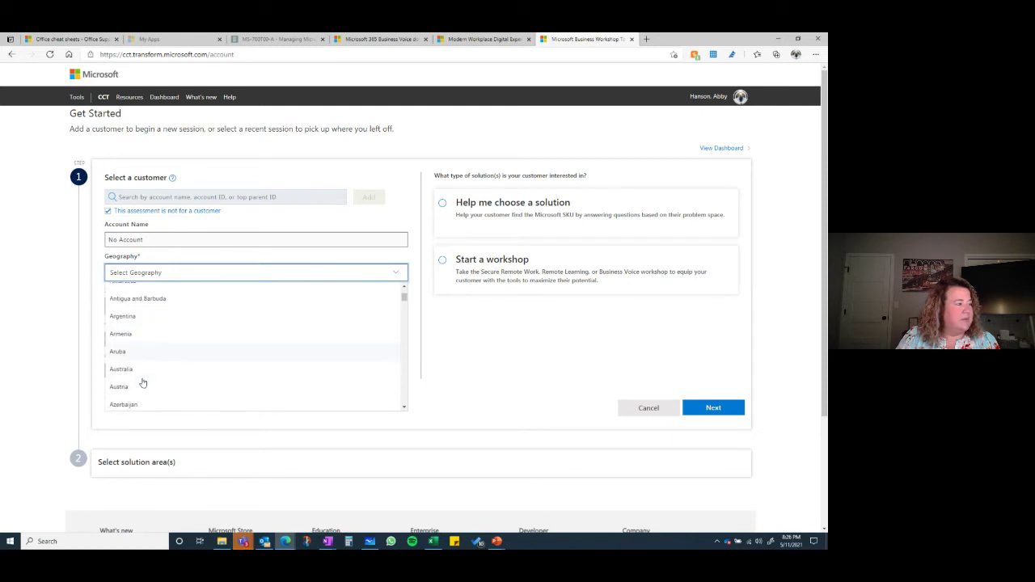
pyautogui.click(133, 371)
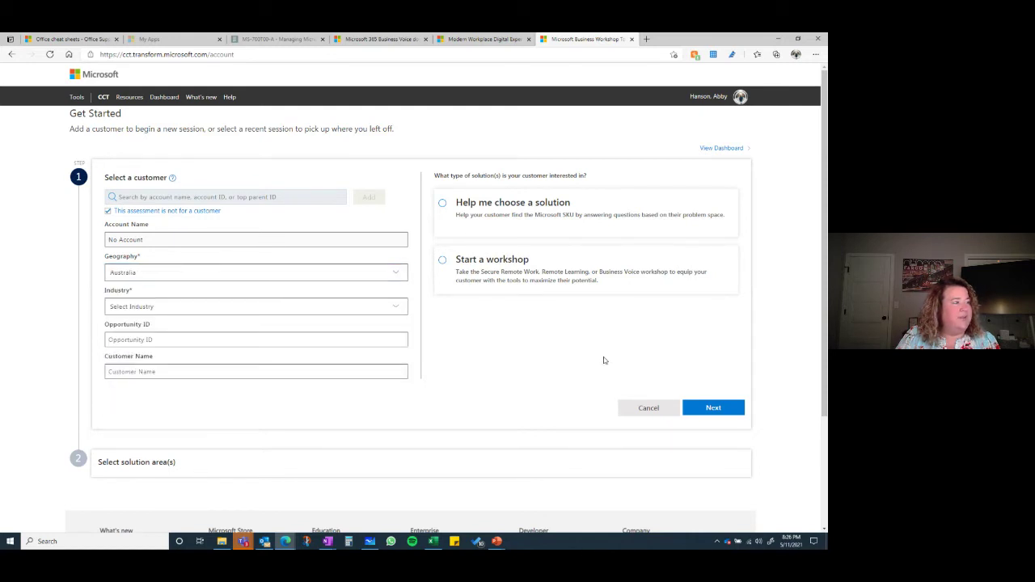
# Set the industry to Commercial and choose Start a workshop as the solution type, continuing to the solution areas
pyautogui.click(400, 309)
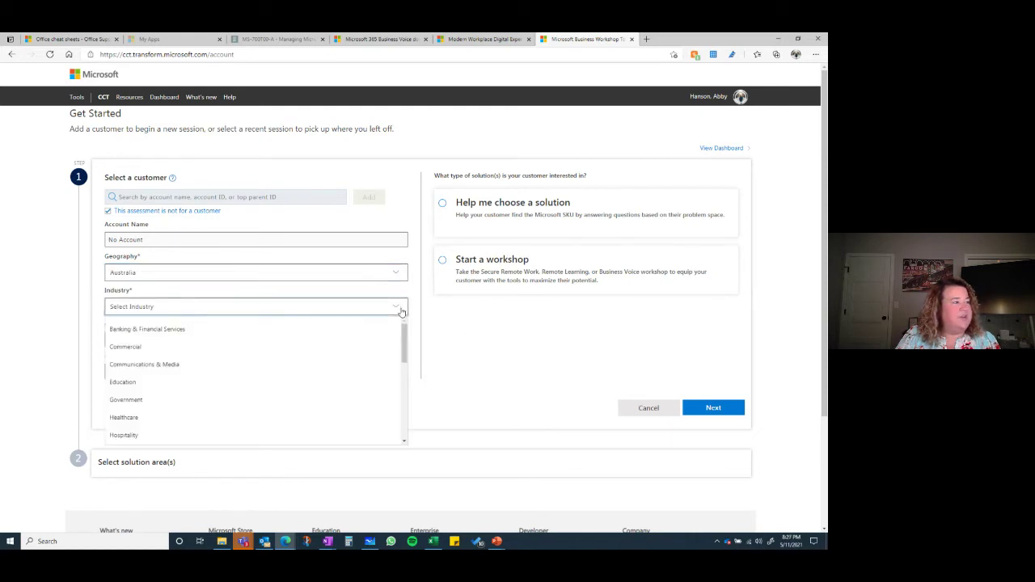
pyautogui.click(261, 349)
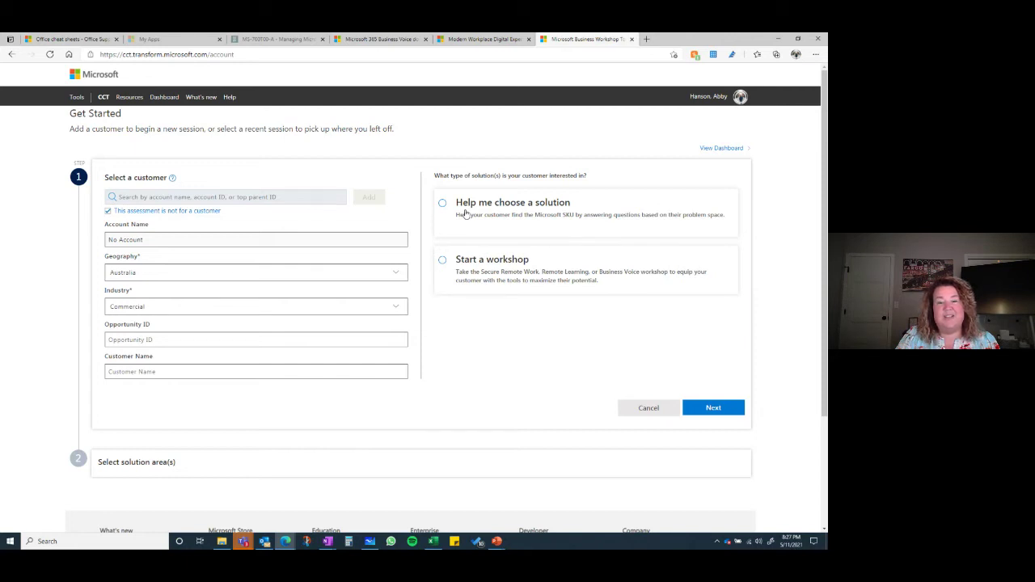
pyautogui.click(444, 261)
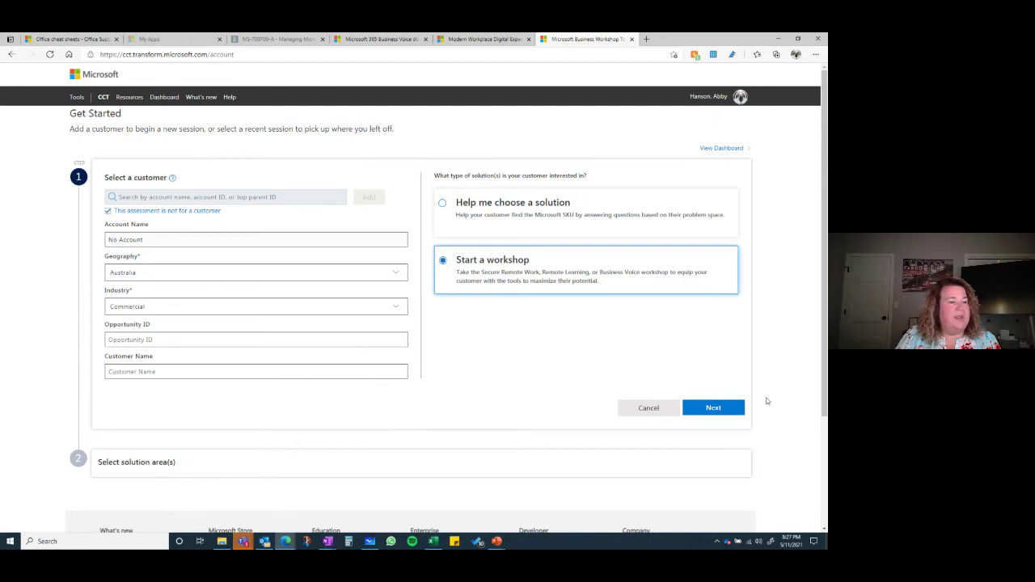
pyautogui.click(701, 414)
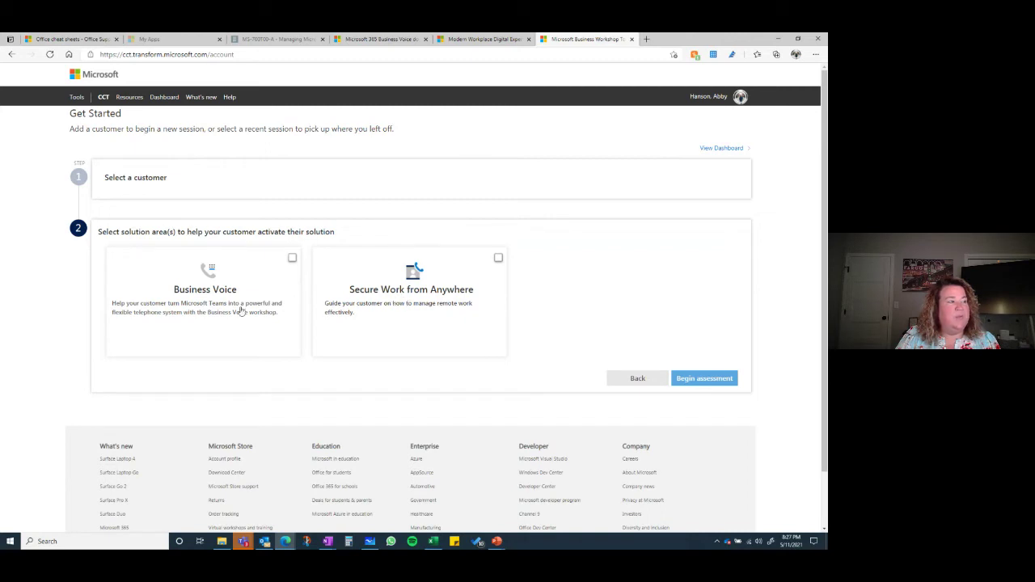
# Try to start a Business Voice assessment, and begin the Secure Work from Anywhere assessment instead
pyautogui.click(295, 259)
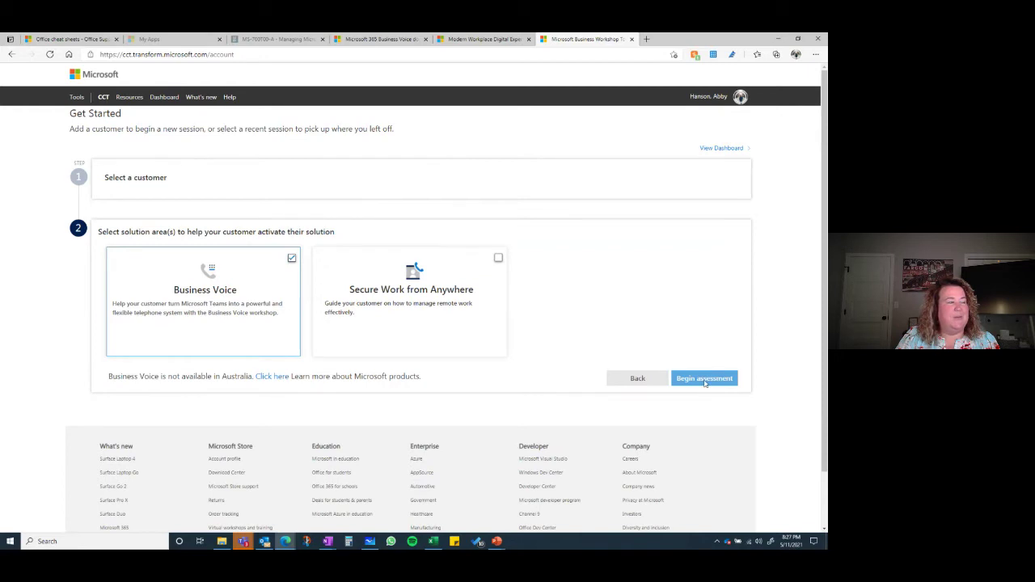
pyautogui.click(705, 383)
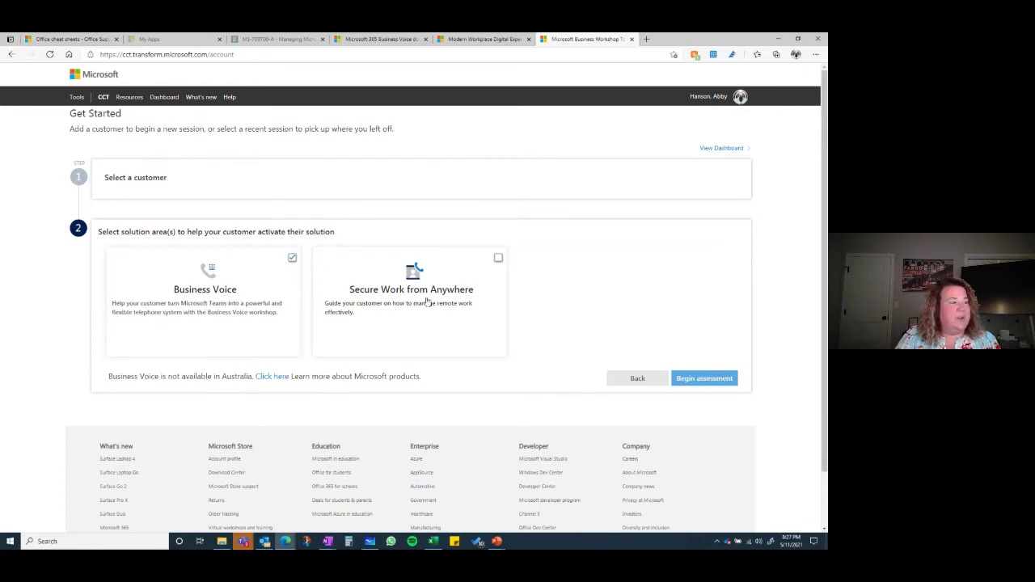
pyautogui.click(498, 260)
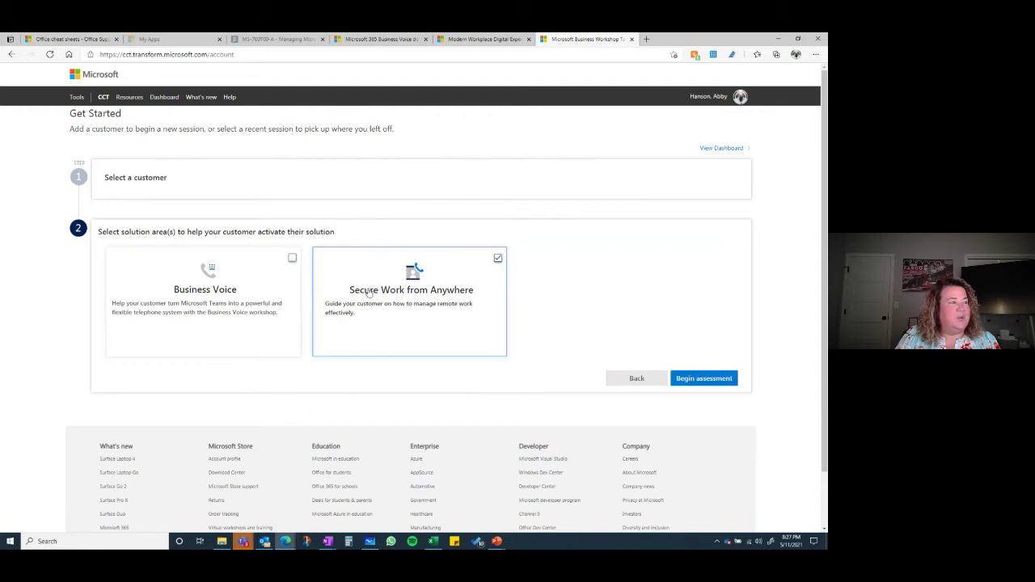
pyautogui.click(694, 379)
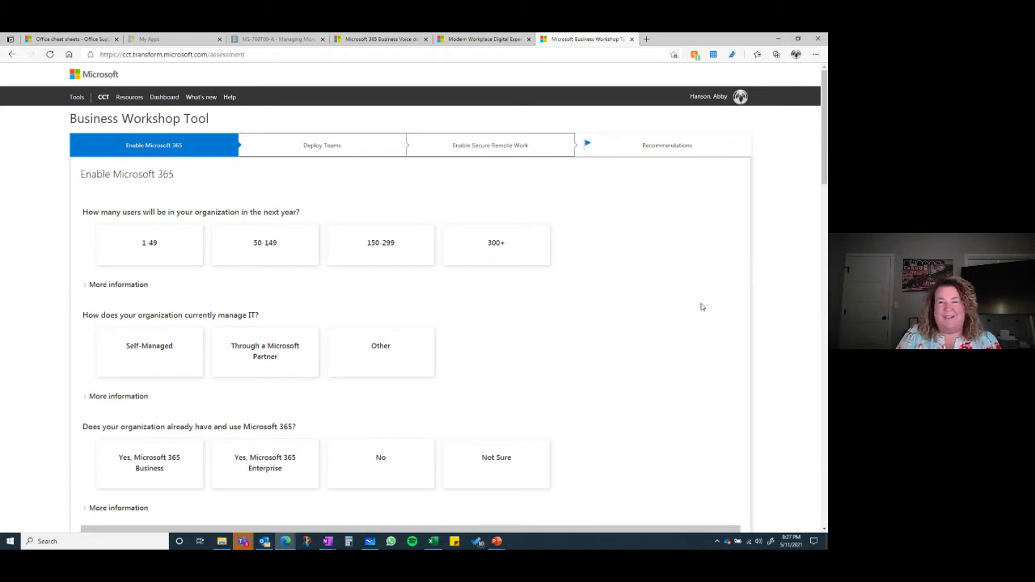
pyautogui.scroll(-3, 724, 354)
pyautogui.scroll(3, 716, 359)
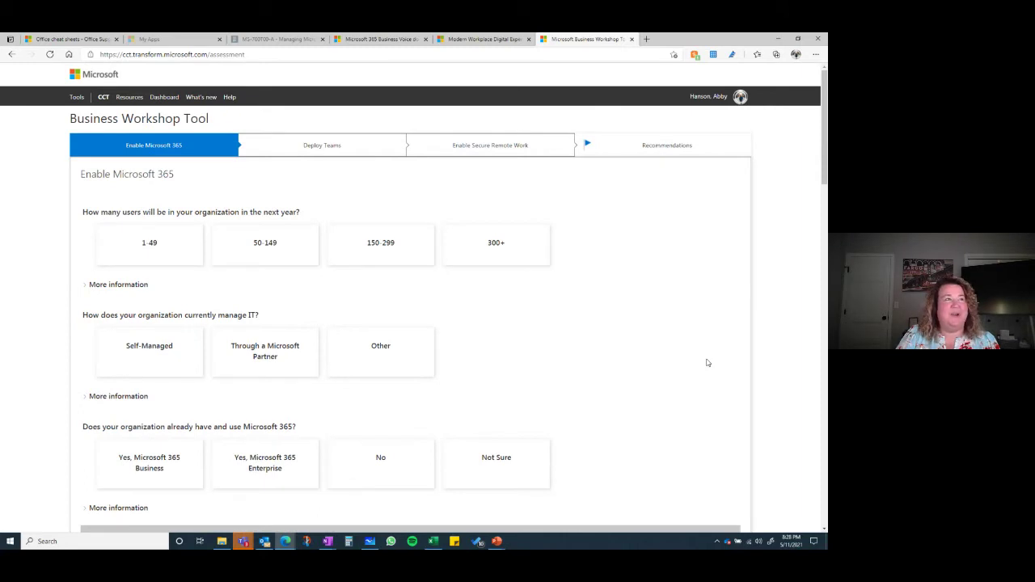
# Open transform.microsoft.com in another new browser tab and launch the Customer Content Assembler
pyautogui.click(647, 39)
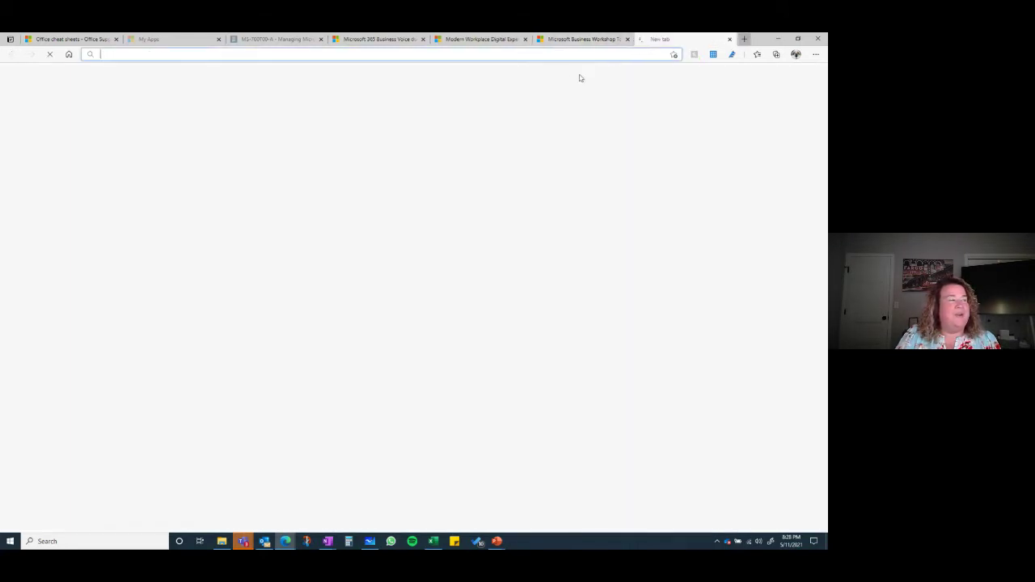
pyautogui.write('tran')
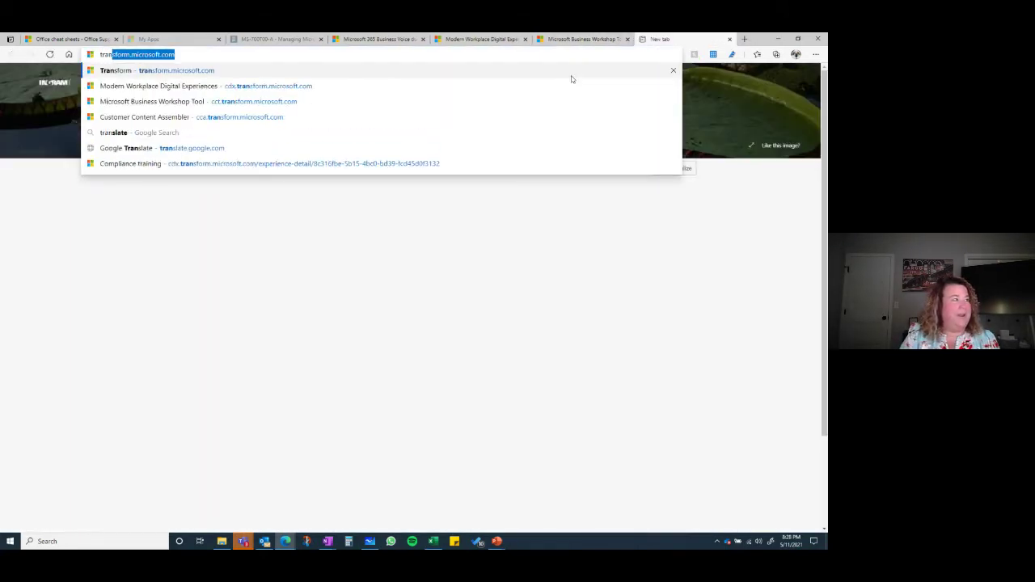
pyautogui.press('Return')
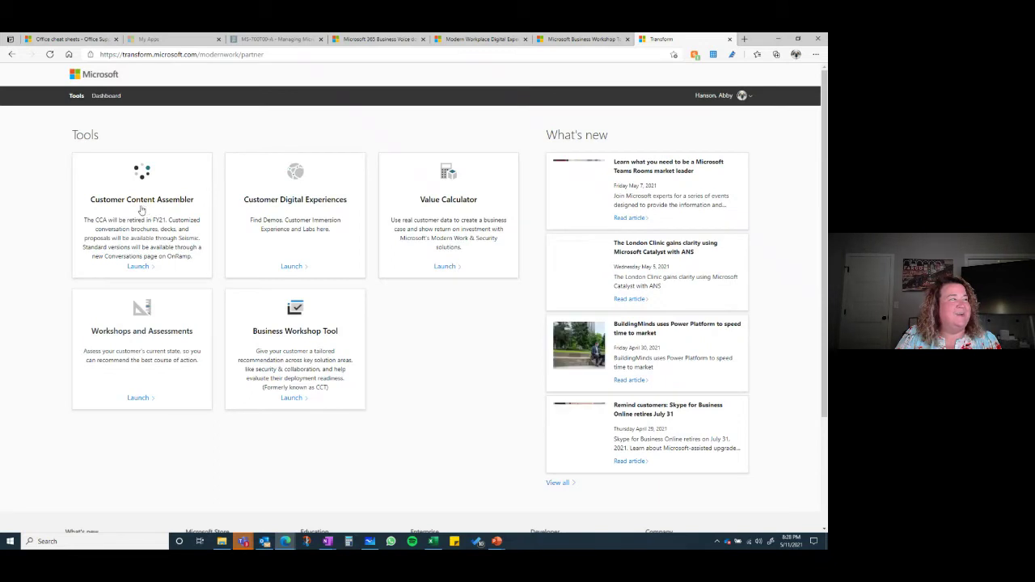
pyautogui.click(136, 268)
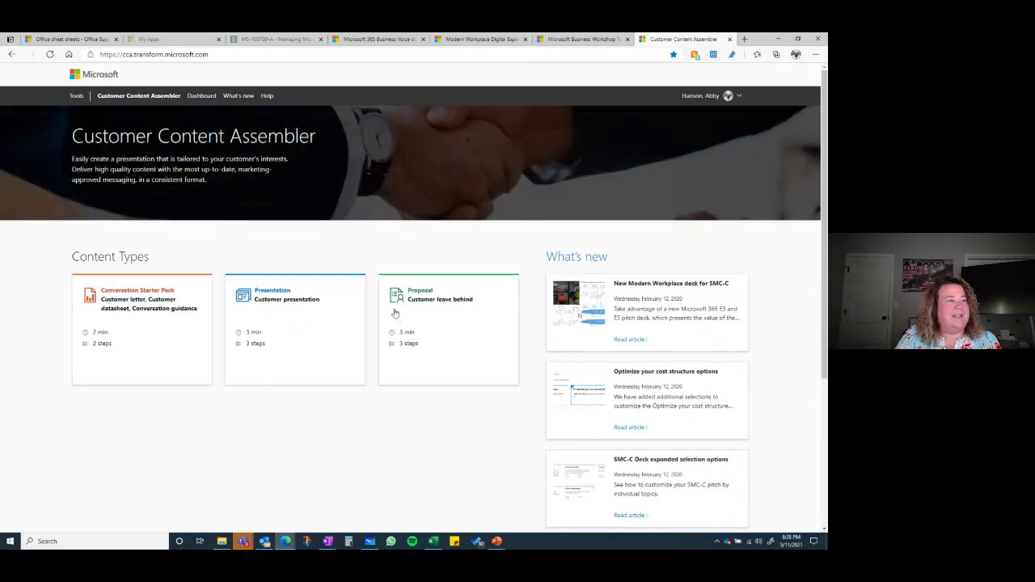
# Start a customer presentation with file name abc, mark it as not for a customer, and continue to the scenario selection
pyautogui.click(270, 299)
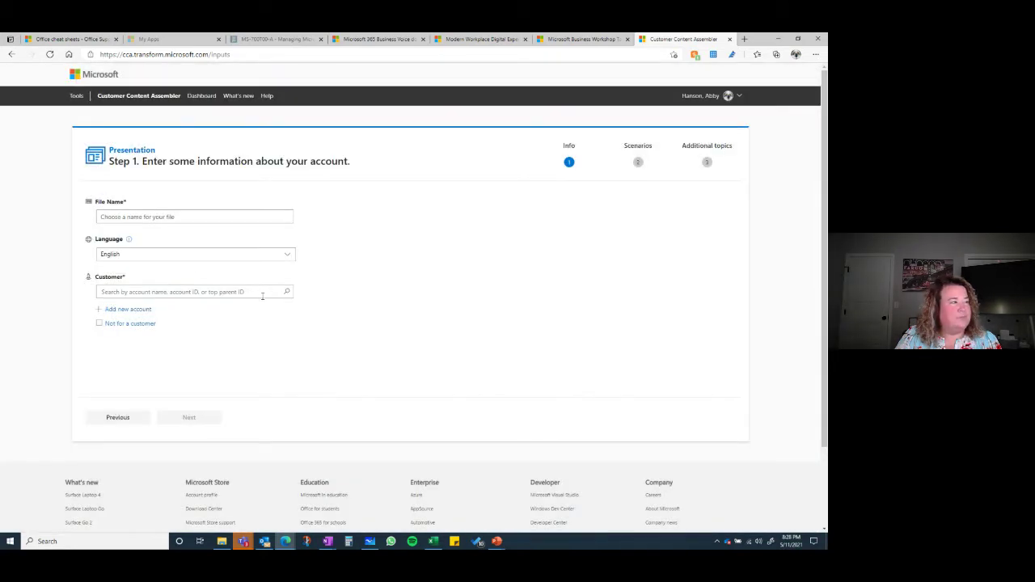
pyautogui.click(158, 217)
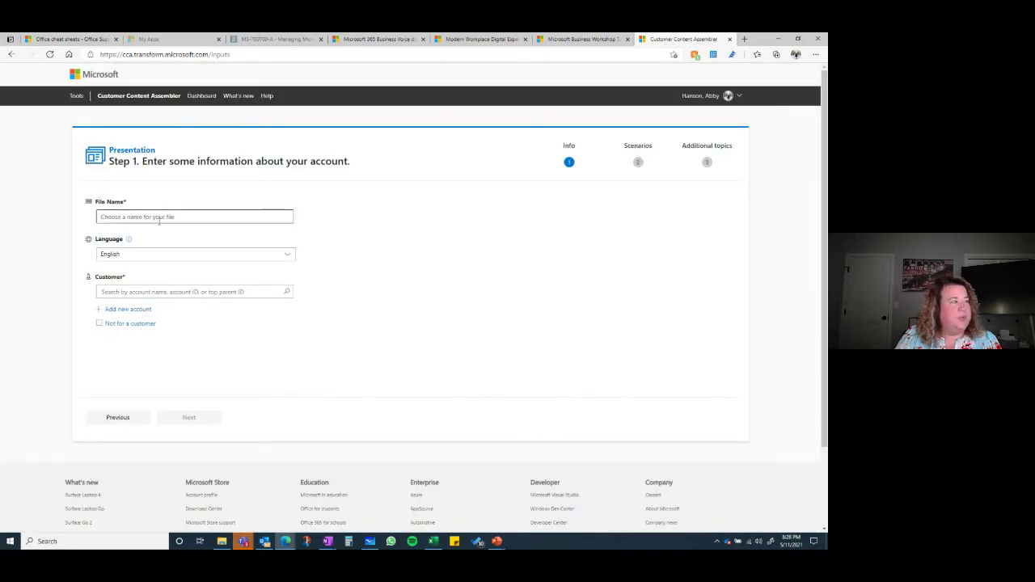
pyautogui.write('abc')
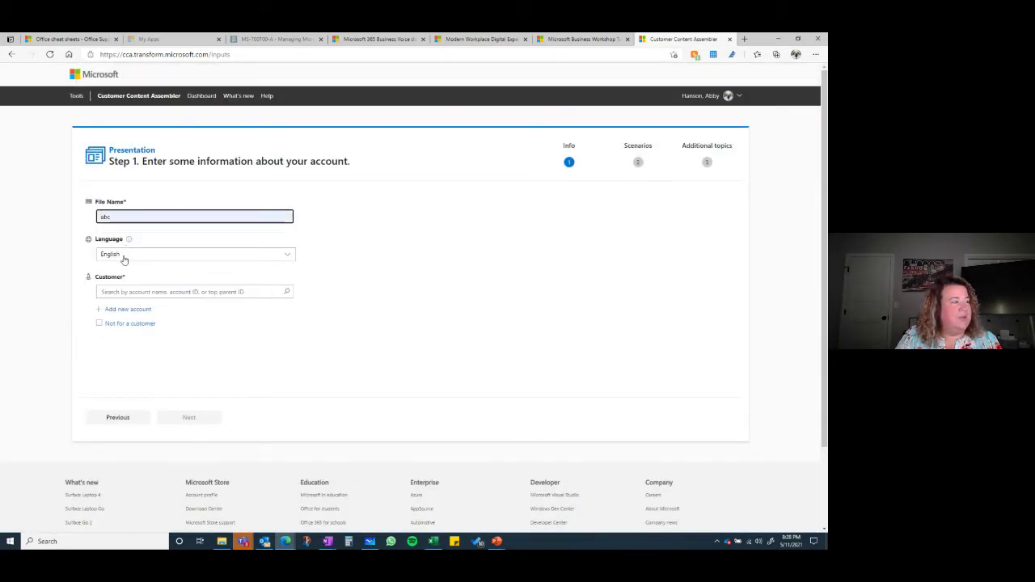
pyautogui.click(99, 323)
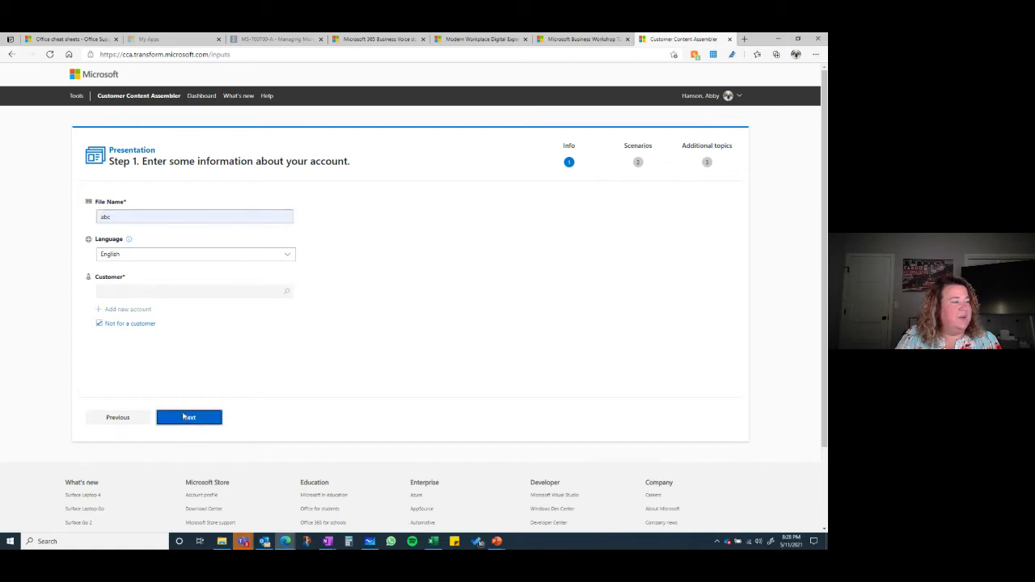
pyautogui.click(185, 418)
pyautogui.scroll(-3, 499, 291)
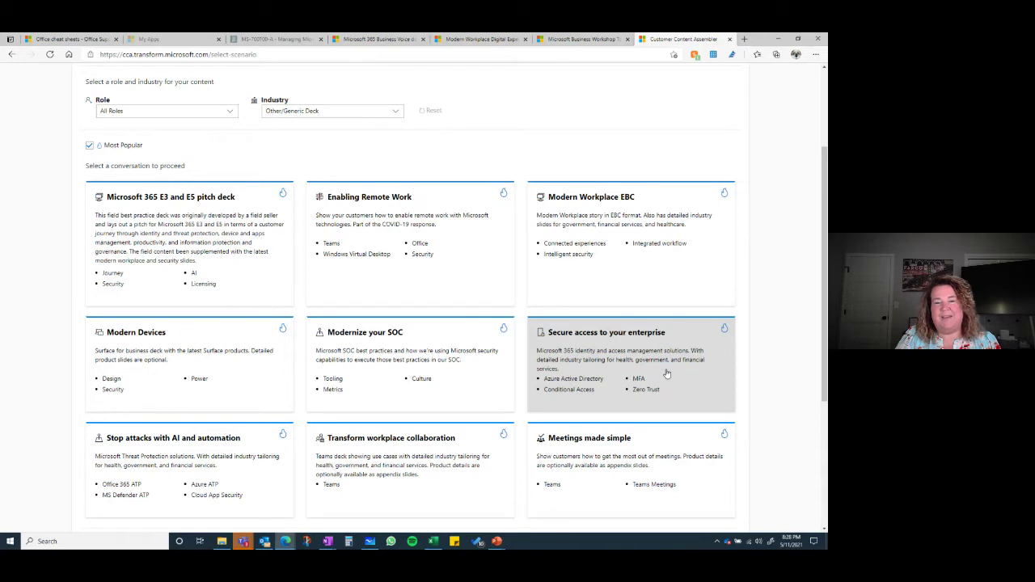
# Switch to the Module 4 deck in PowerPoint and present it from the current slide, advancing to the "Telephony today" slide
pyautogui.click(499, 543)
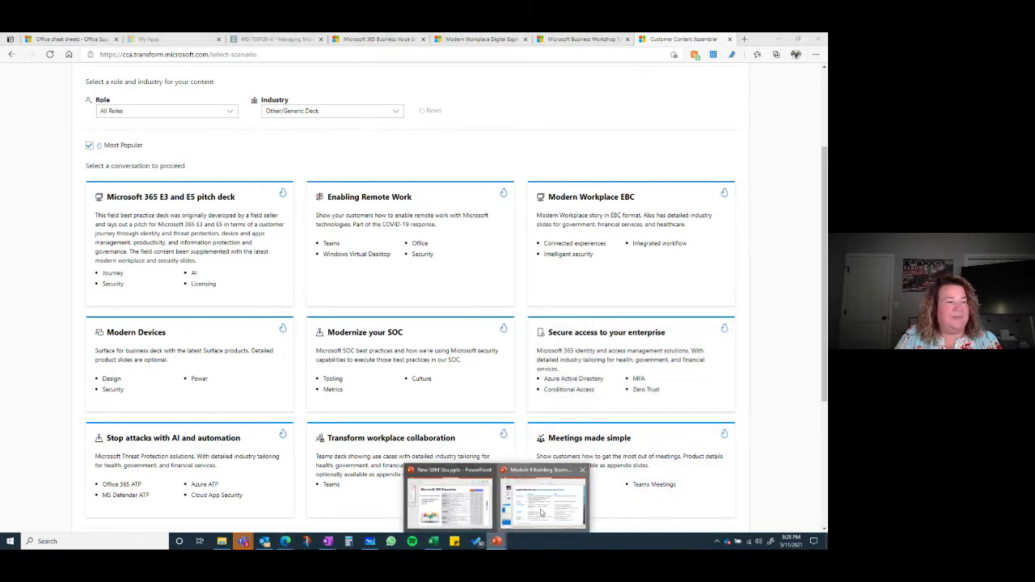
pyautogui.click(541, 513)
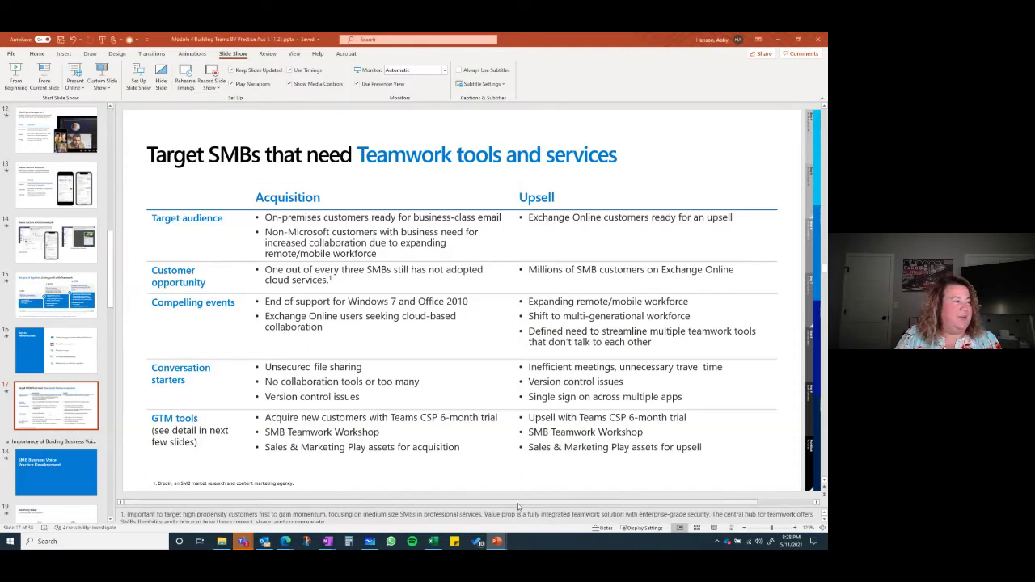
pyautogui.click(35, 81)
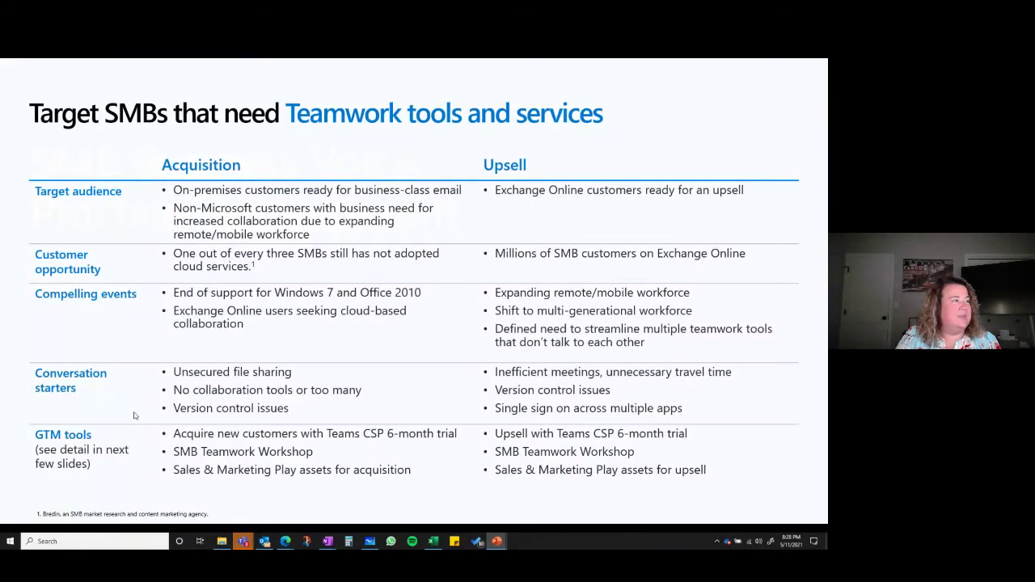
pyautogui.click(134, 415)
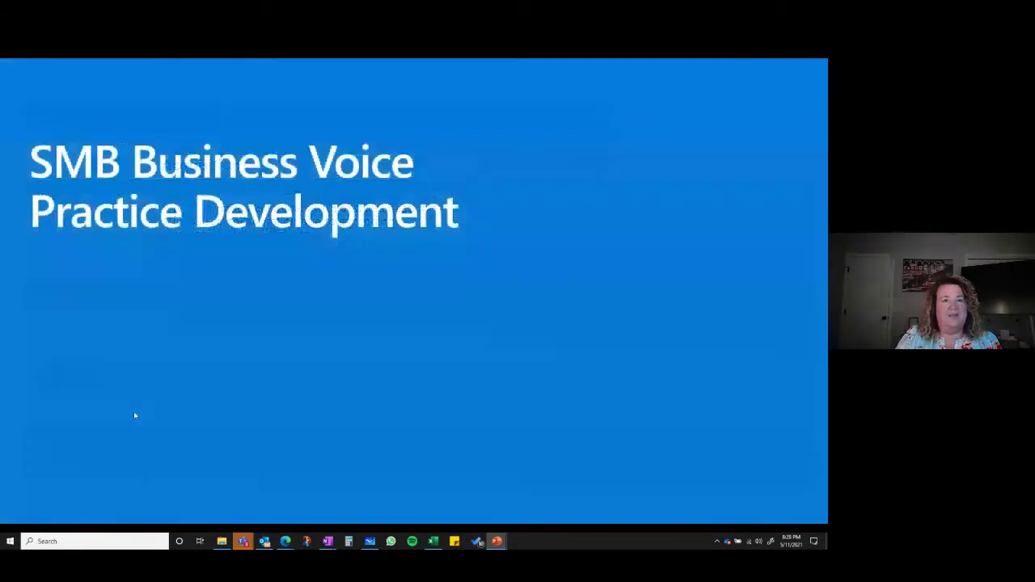
pyautogui.click(134, 415)
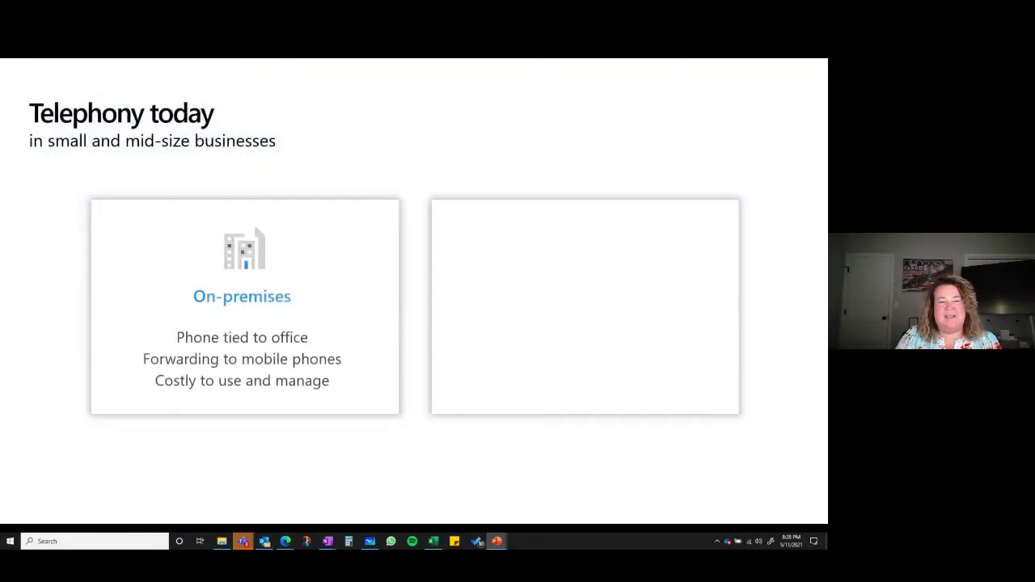